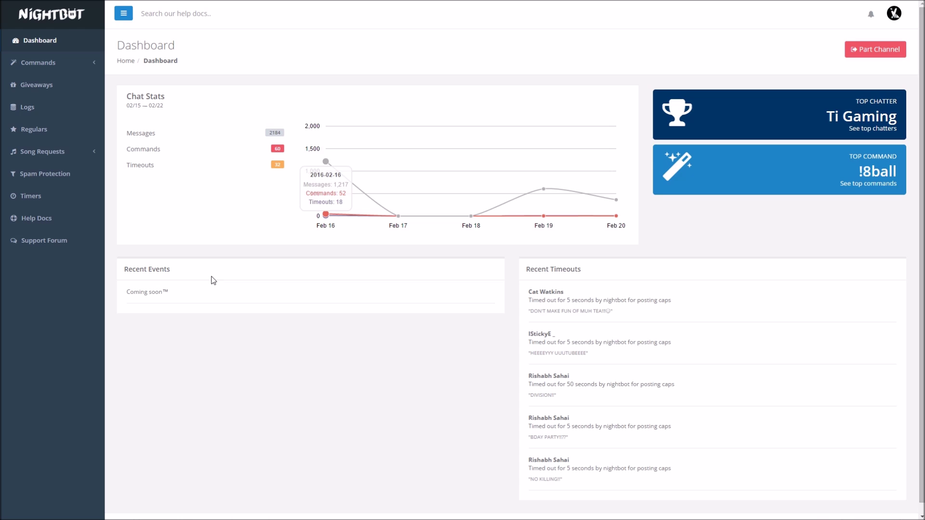
- Expand the Commands section in the Nightbot dashboard sidebar
{"action": "mouse_move", "coordinate": [449, 232]}
{"action": "left_click", "coordinate": [62, 71]}
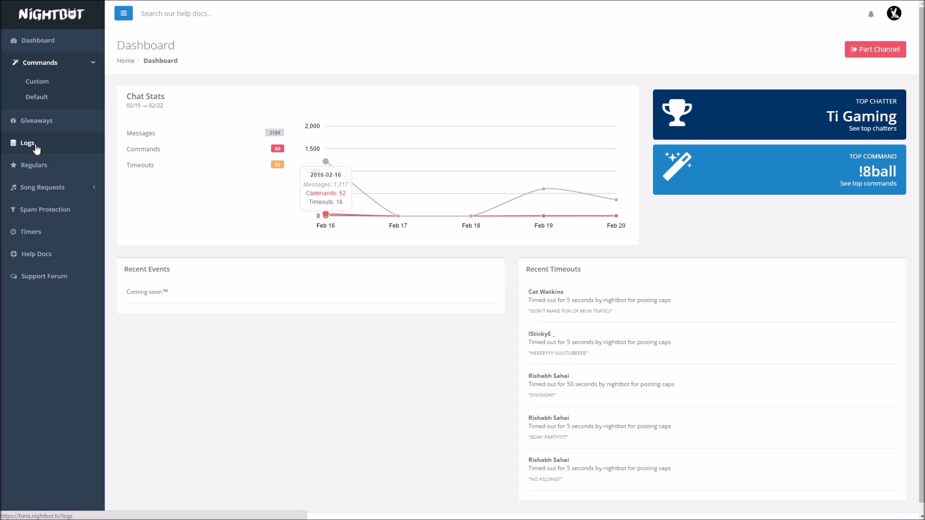
{"action": "left_click", "coordinate": [45, 88]}
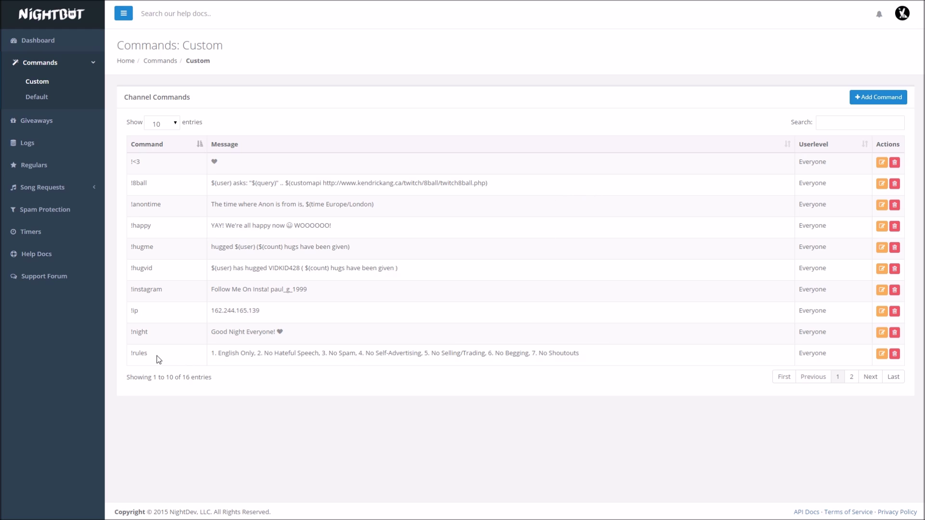
{"action": "right_click", "coordinate": [141, 354]}
{"action": "left_click", "coordinate": [141, 354]}
{"action": "triple_click", "coordinate": [228, 353]}
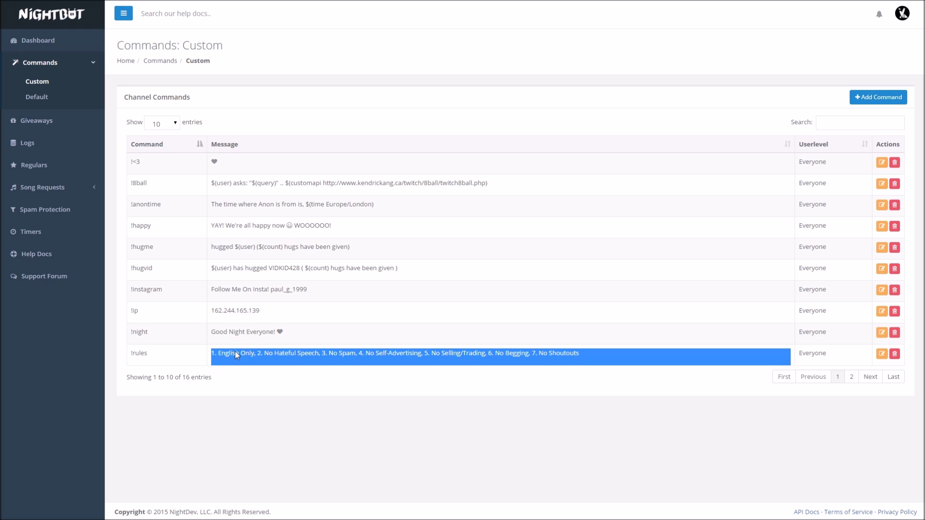
{"action": "double_click", "coordinate": [228, 354]}
{"action": "left_click_drag", "start_coordinate": [211, 355], "coordinate": [600, 363]}
{"action": "right_click", "coordinate": [600, 363]}
{"action": "left_click", "coordinate": [582, 354]}
{"action": "left_click", "coordinate": [582, 357]}
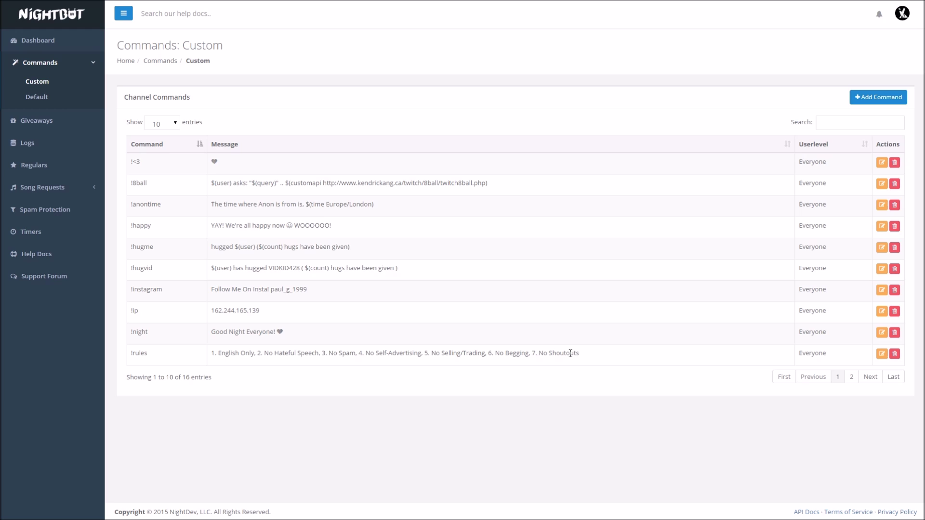
{"action": "left_click_drag", "start_coordinate": [588, 355], "coordinate": [213, 355]}
{"action": "left_click", "coordinate": [213, 355]}
{"action": "triple_click", "coordinate": [214, 355]}
{"action": "left_click", "coordinate": [214, 355]}
{"action": "left_click_drag", "start_coordinate": [297, 354], "coordinate": [567, 360]}
{"action": "left_click", "coordinate": [566, 360]}
{"action": "left_click_drag", "start_coordinate": [211, 310], "coordinate": [260, 311]}
{"action": "left_click", "coordinate": [277, 312]}
{"action": "double_click", "coordinate": [145, 311]}
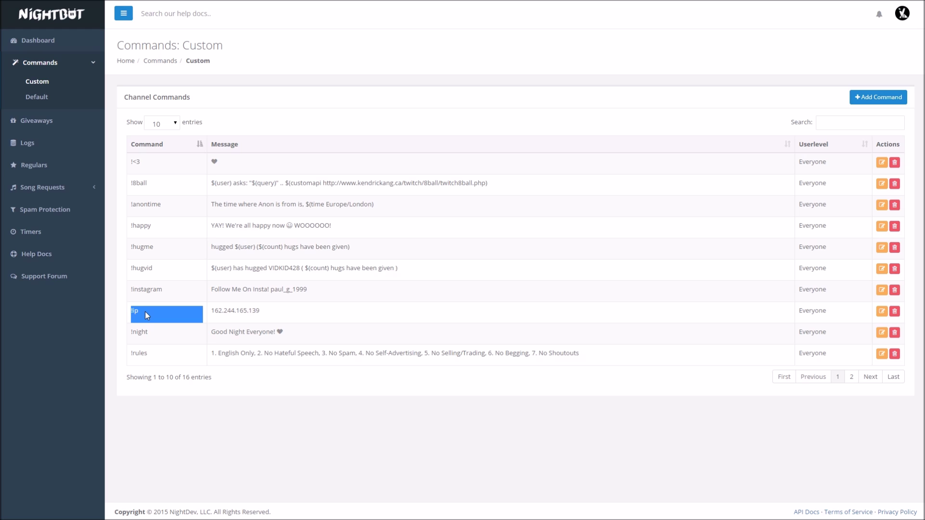
{"action": "right_click", "coordinate": [145, 311]}
{"action": "left_click", "coordinate": [137, 311]}
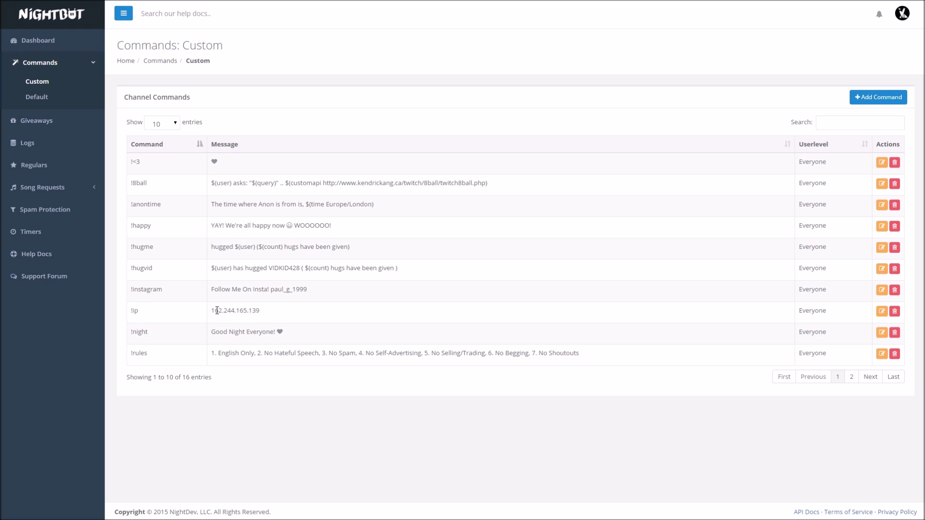
{"action": "left_click_drag", "start_coordinate": [216, 310], "coordinate": [260, 311]}
{"action": "left_click", "coordinate": [260, 312]}
{"action": "left_click_drag", "start_coordinate": [212, 289], "coordinate": [314, 290]}
{"action": "left_click", "coordinate": [244, 288]}
{"action": "left_click_drag", "start_coordinate": [270, 289], "coordinate": [328, 291]}
{"action": "left_click", "coordinate": [314, 291]}
- Start a new custom command named !Rules
{"action": "left_click", "coordinate": [884, 97]}
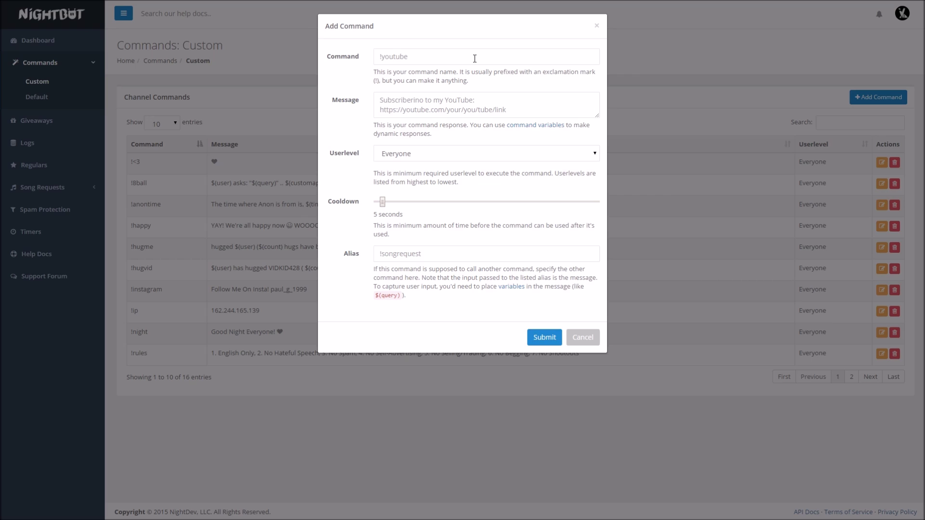
{"action": "left_click", "coordinate": [470, 58]}
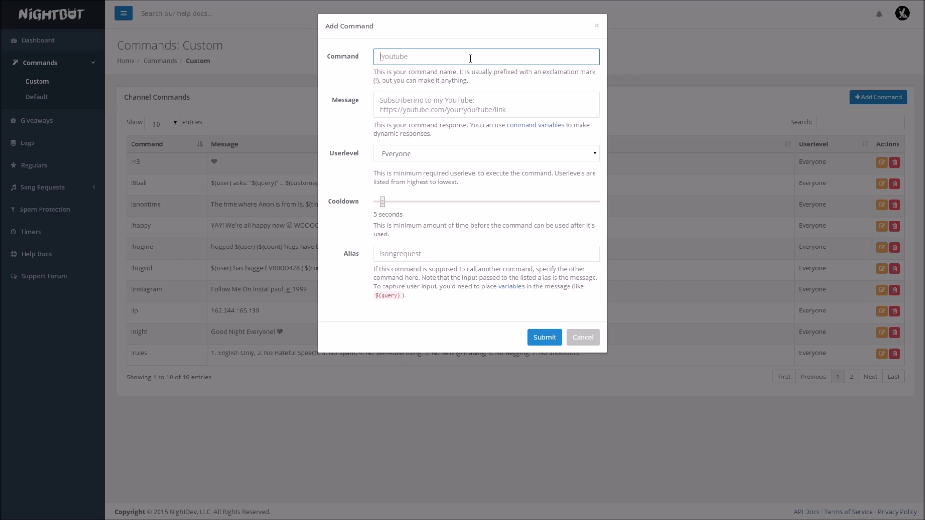
{"action": "type", "text": "!"}
{"action": "type", "text": "Rules"}
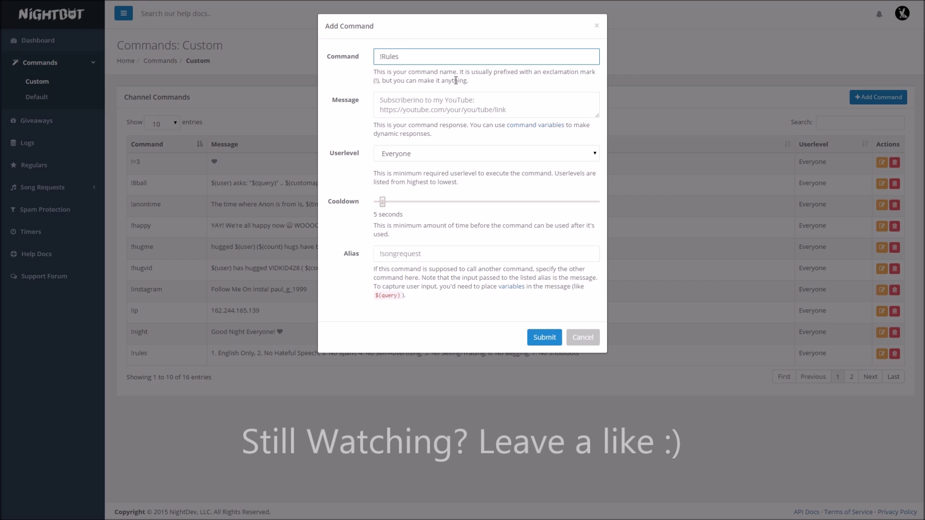
- Enter the message '1. Be nice 2. don't curse 3. Have FUN!!!'
{"action": "left_click", "coordinate": [439, 99]}
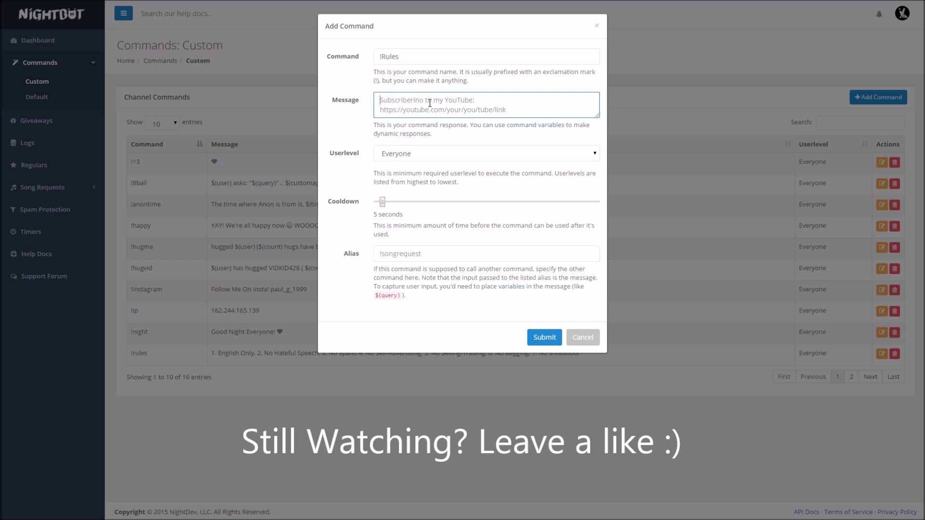
{"action": "type", "text": "1"}
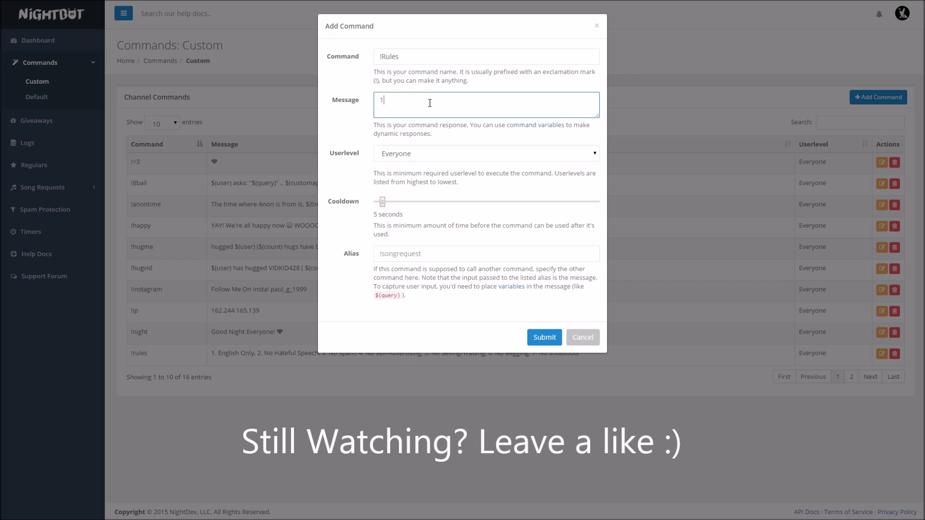
{"action": "type", "text": ". Be nice 2 do"}
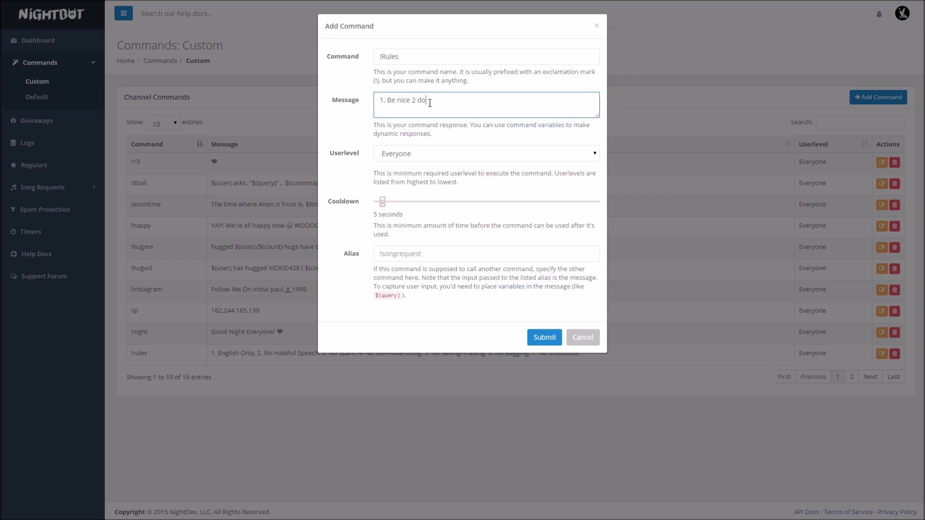
{"action": "type", "text": "nt "}
{"action": "type", "text": "curse"}
{"action": "type", "text": "."}
{"action": "left_click", "coordinate": [430, 102]}
{"action": "type", "text": "'t curse 3. Have FUN"}
{"action": "key", "text": "Return"}
{"action": "mouse_move", "coordinate": [381, 102]}
{"action": "left_mouse_down"}
{"action": "mouse_move", "coordinate": [497, 98]}
{"action": "mouse_move", "coordinate": [378, 92]}
{"action": "left_mouse_up"}
{"action": "left_click", "coordinate": [524, 100]}
{"action": "type", "text": "!"}
{"action": "left_click_drag", "start_coordinate": [409, 101], "coordinate": [468, 101]}
{"action": "left_click", "coordinate": [448, 104]}
{"action": "left_click", "coordinate": [519, 105]}
{"action": "type", "text": "!!"}
{"action": "left_click", "coordinate": [472, 166]}
{"action": "left_click", "coordinate": [400, 153]}
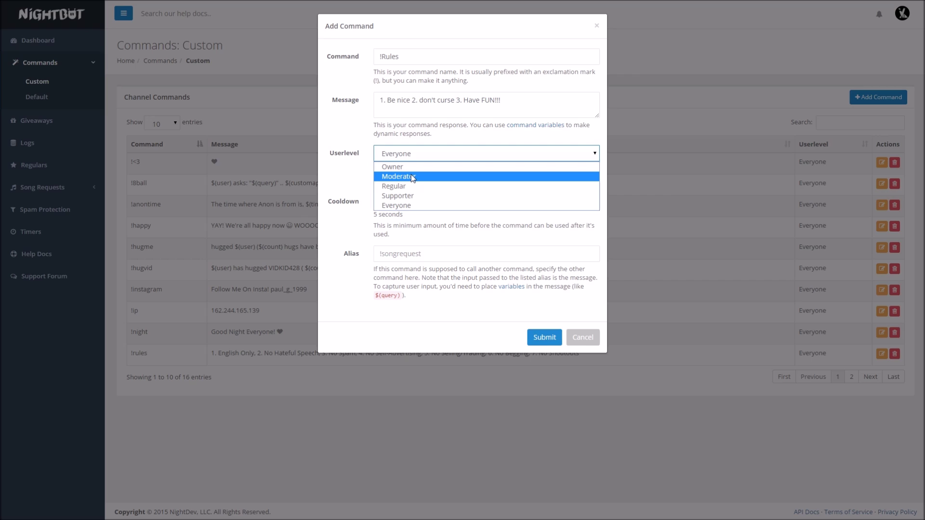
- Keep userlevel Everyone, confirm the name !Rules, and raise the cooldown to 30 seconds
{"action": "left_click", "coordinate": [401, 211]}
{"action": "left_click_drag", "start_coordinate": [398, 56], "coordinate": [381, 57]}
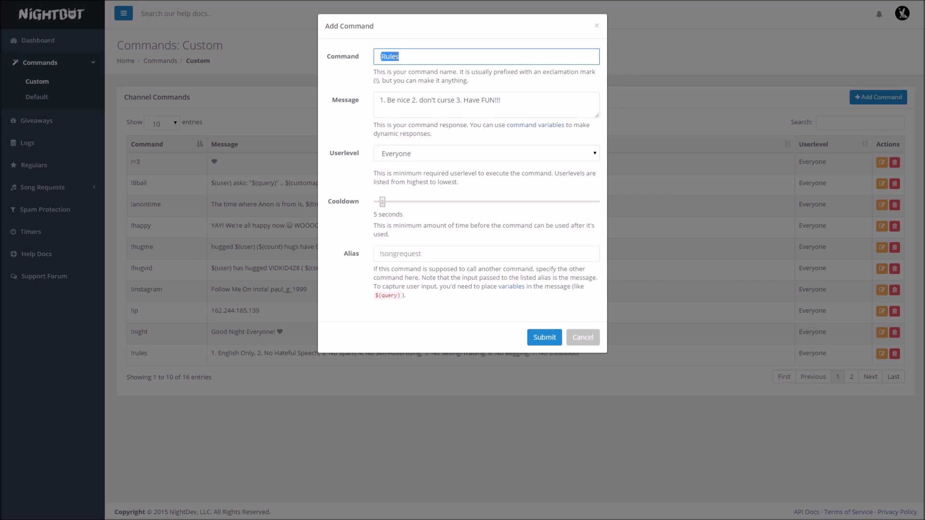
{"action": "type", "text": "!Rules"}
{"action": "left_click", "coordinate": [424, 155]}
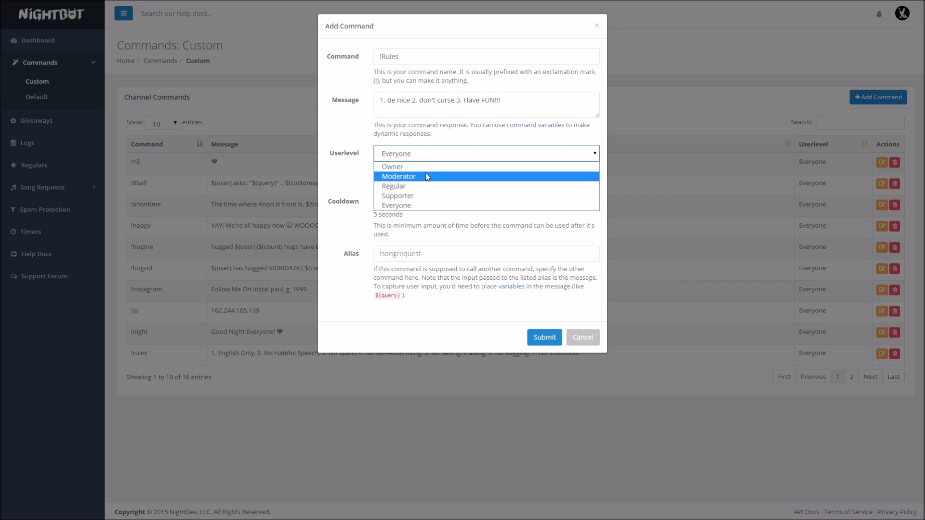
{"action": "left_click", "coordinate": [399, 206]}
{"action": "double_click", "coordinate": [392, 57]}
{"action": "left_click", "coordinate": [421, 56]}
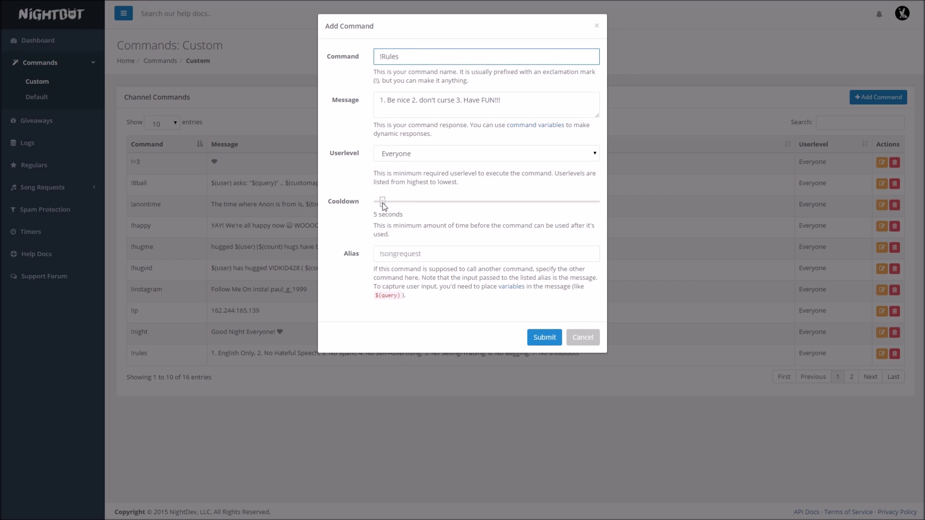
{"action": "left_click_drag", "start_coordinate": [382, 204], "coordinate": [399, 204]}
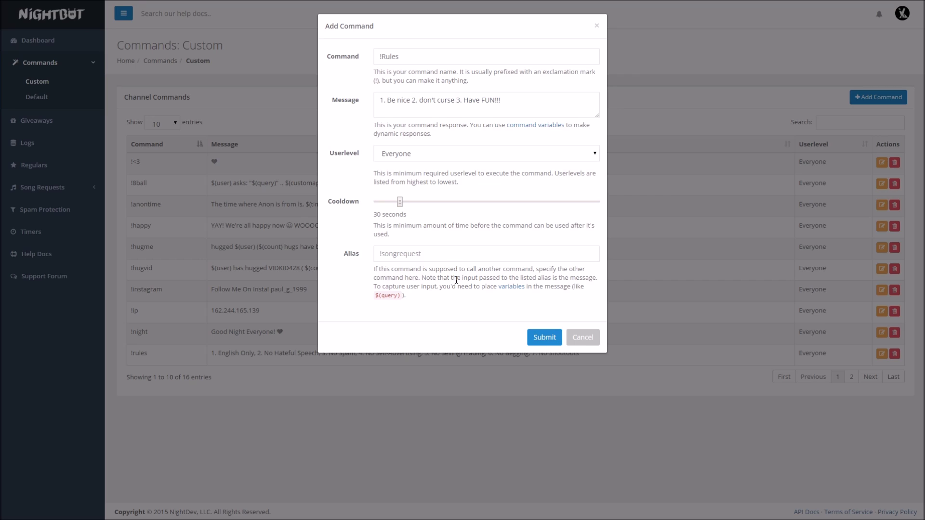
- Type test text into the Alias field and erase it again
{"action": "left_click", "coordinate": [500, 254]}
{"action": "type", "text": "sd;koghhj"}
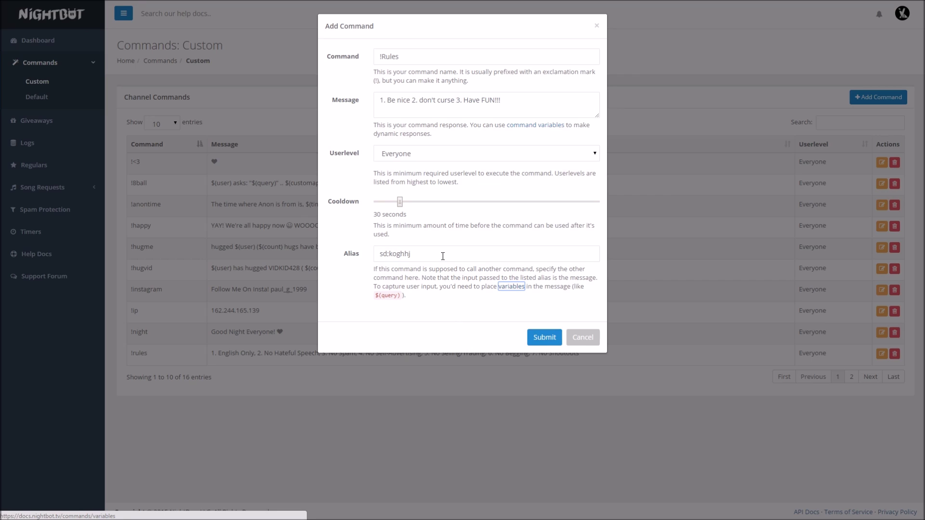
{"action": "left_click", "coordinate": [443, 256]}
{"action": "type", "text": "SDGIUSJDGFHJNASD"}
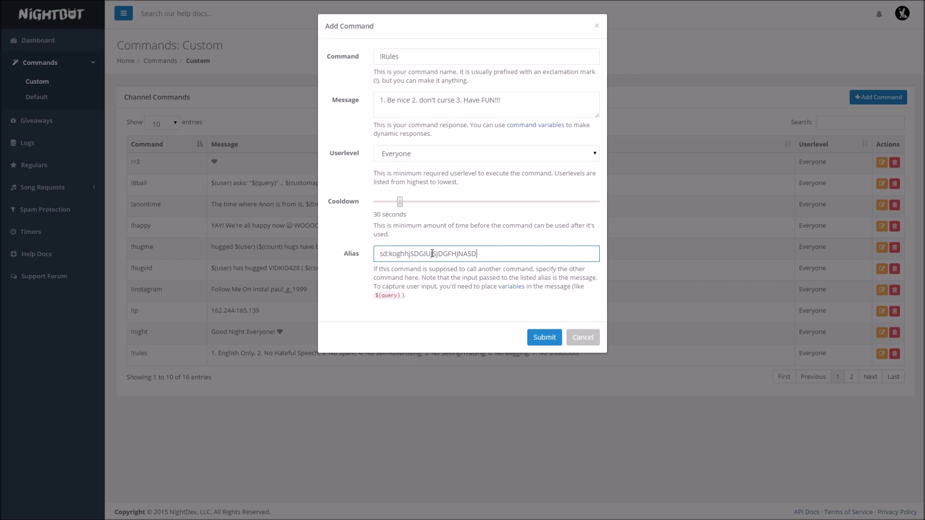
{"action": "type", "text": "GASDFGBASDG ASFDBGNHANS"}
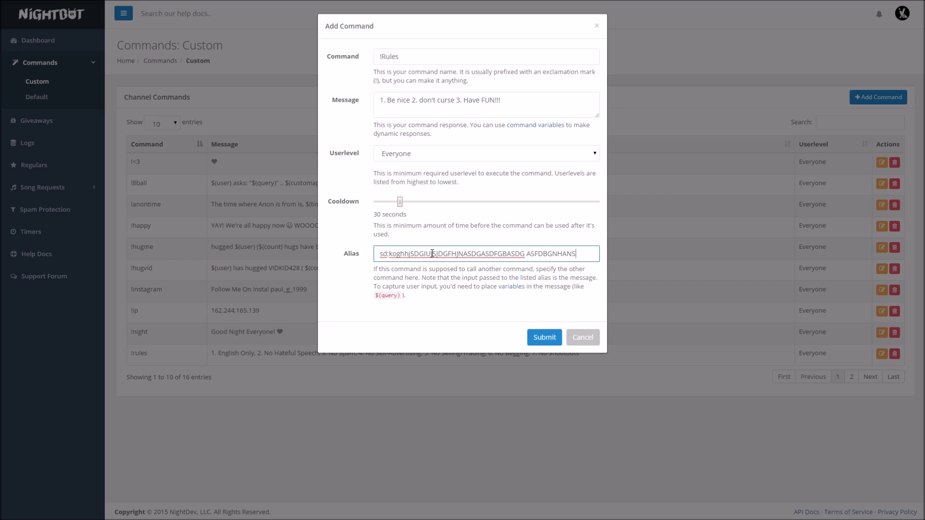
{"action": "key", "text": "BackSpace"}
{"action": "key", "text": "BackSpace"}
{"action": "key", "text": "BackSpace"}
{"action": "key", "text": "BackSpace"}
{"action": "key", "text": "BackSpace"}
{"action": "key", "text": "BackSpace"}
{"action": "key", "text": "BackSpace"}
{"action": "key", "text": "BackSpace"}
{"action": "key", "text": "BackSpace"}
{"action": "key", "text": "BackSpace"}
{"action": "key", "text": "BackSpace"}
{"action": "key", "text": "BackSpace"}
{"action": "key", "text": "BackSpace"}
{"action": "key", "text": "BackSpace"}
{"action": "key", "text": "BackSpace"}
{"action": "key", "text": "BackSpace"}
{"action": "key", "text": "BackSpace"}
{"action": "key", "text": "BackSpace"}
{"action": "key", "text": "BackSpace"}
{"action": "key", "text": "BackSpace"}
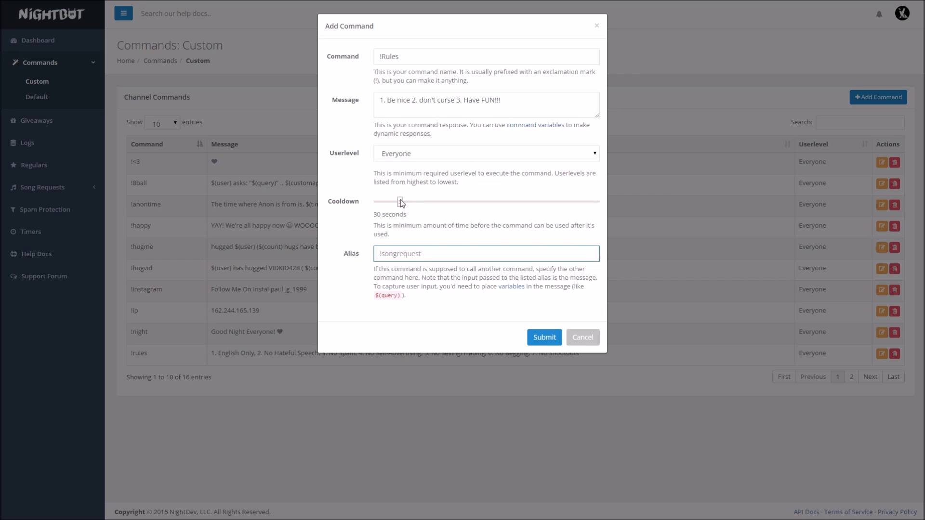
- Move the Cooldown slider to 45 seconds
{"action": "mouse_move", "coordinate": [400, 200]}
{"action": "left_mouse_down"}
{"action": "mouse_move", "coordinate": [377, 207]}
{"action": "mouse_move", "coordinate": [409, 217]}
{"action": "mouse_move", "coordinate": [393, 205]}
{"action": "mouse_move", "coordinate": [411, 206]}
{"action": "left_mouse_up"}
{"action": "left_click", "coordinate": [410, 217]}
{"action": "triple_click", "coordinate": [395, 214]}
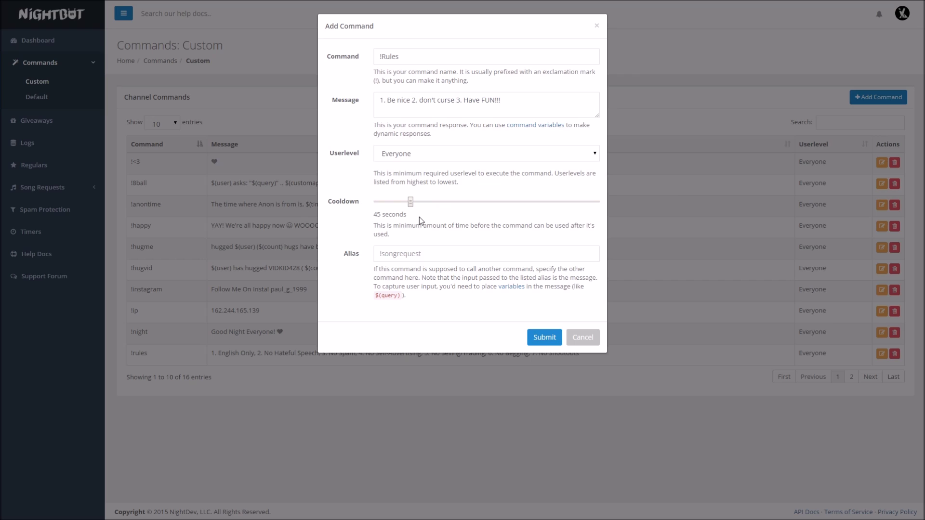
{"action": "triple_click", "coordinate": [408, 226]}
{"action": "right_click", "coordinate": [407, 223]}
{"action": "left_click", "coordinate": [408, 225]}
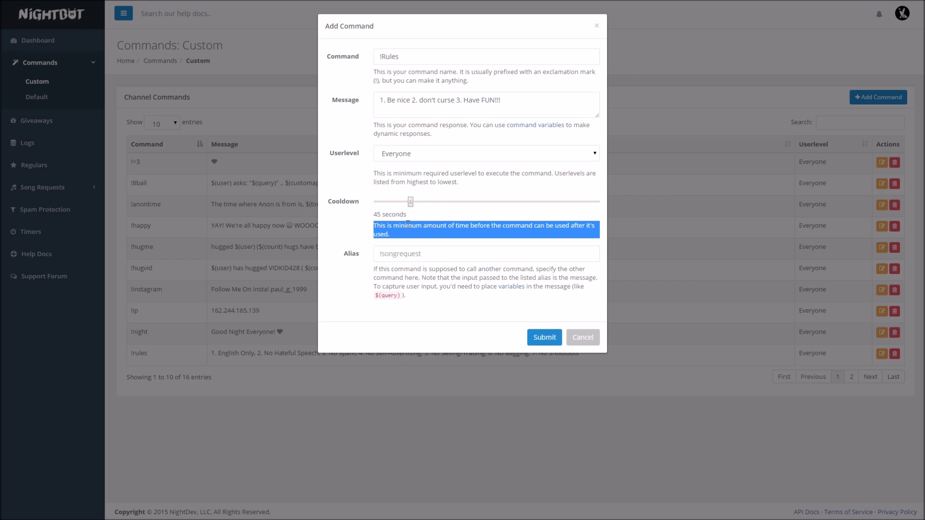
{"action": "left_click", "coordinate": [407, 224]}
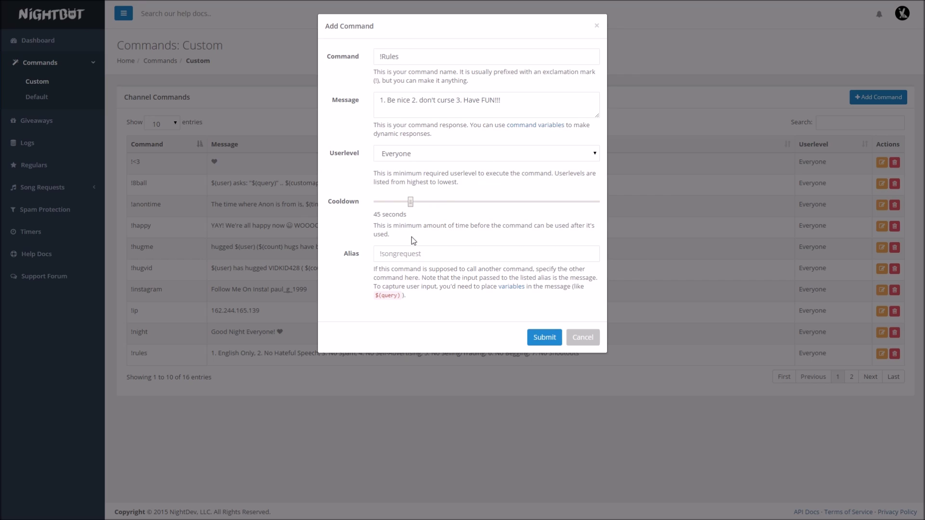
{"action": "left_click", "coordinate": [418, 252]}
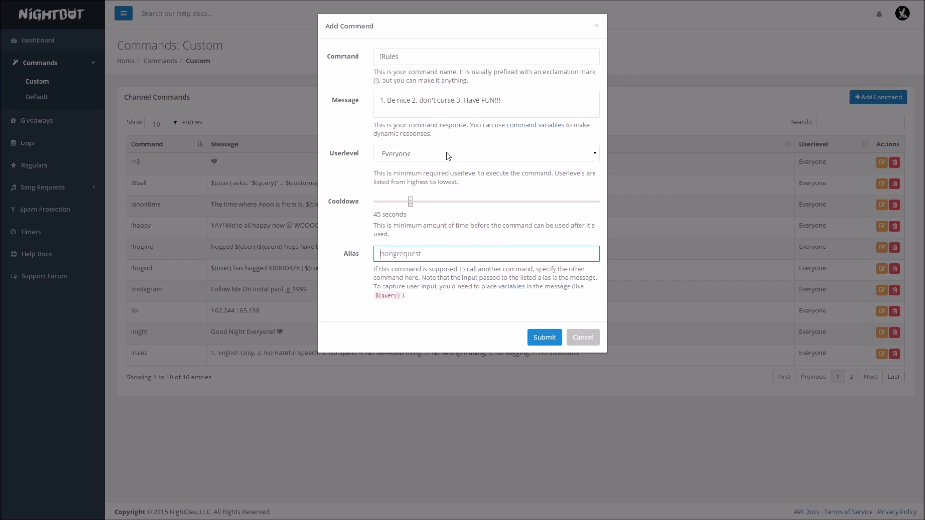
- Add the alias !R and submit; the name is rejected as a duplicate, so edit it
{"action": "type", "text": "!R"}
{"action": "left_click", "coordinate": [541, 337]}
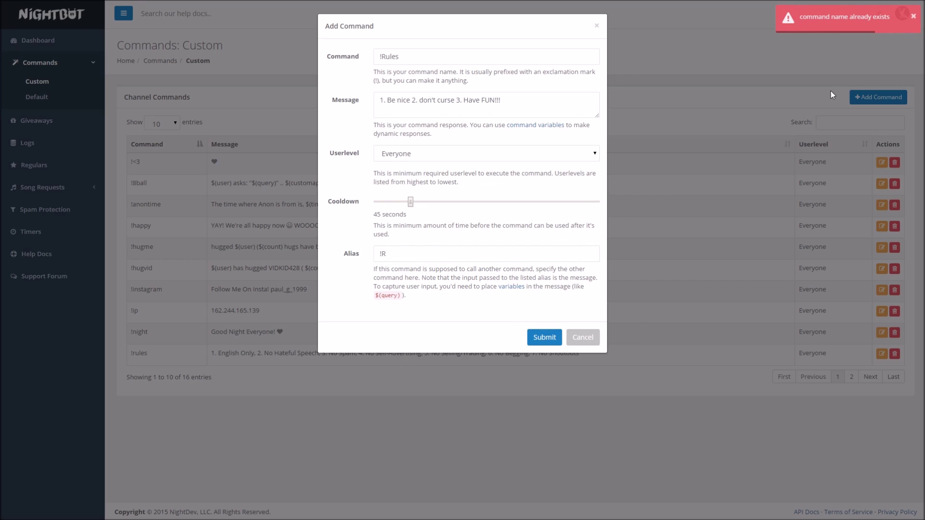
{"action": "left_click", "coordinate": [412, 59]}
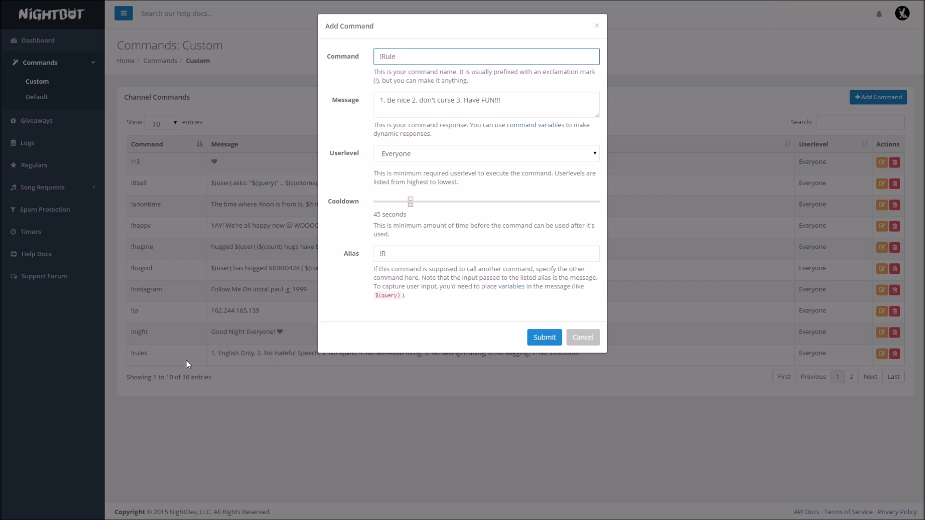
- Save the !Rule command and check its new row in the commands list
{"action": "left_click", "coordinate": [554, 337]}
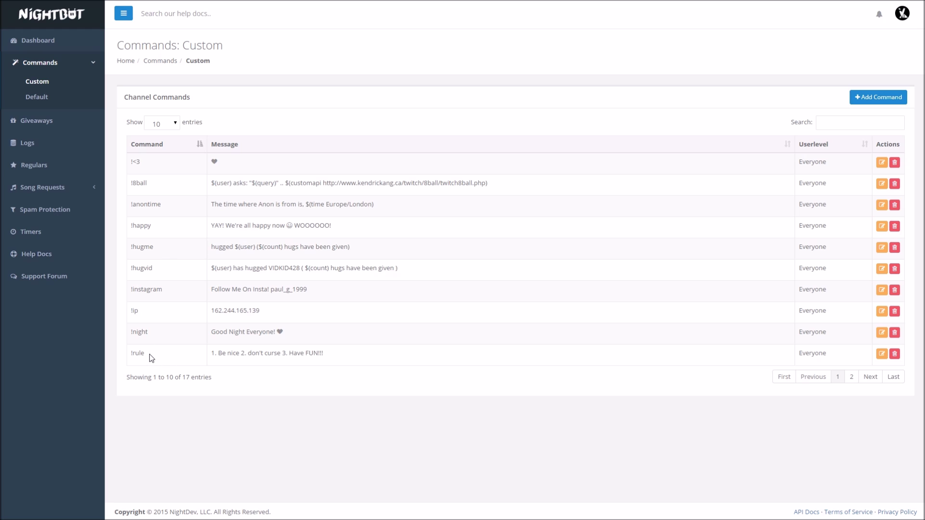
{"action": "double_click", "coordinate": [817, 354]}
{"action": "left_click", "coordinate": [817, 354]}
{"action": "left_click_drag", "start_coordinate": [211, 355], "coordinate": [330, 359]}
{"action": "left_click", "coordinate": [328, 354]}
- Reopen the !rule command's edit form to verify its saved settings
{"action": "right_click", "coordinate": [331, 359]}
{"action": "double_click", "coordinate": [311, 355]}
{"action": "right_click", "coordinate": [305, 355]}
{"action": "left_click", "coordinate": [831, 357]}
{"action": "left_click", "coordinate": [882, 354]}
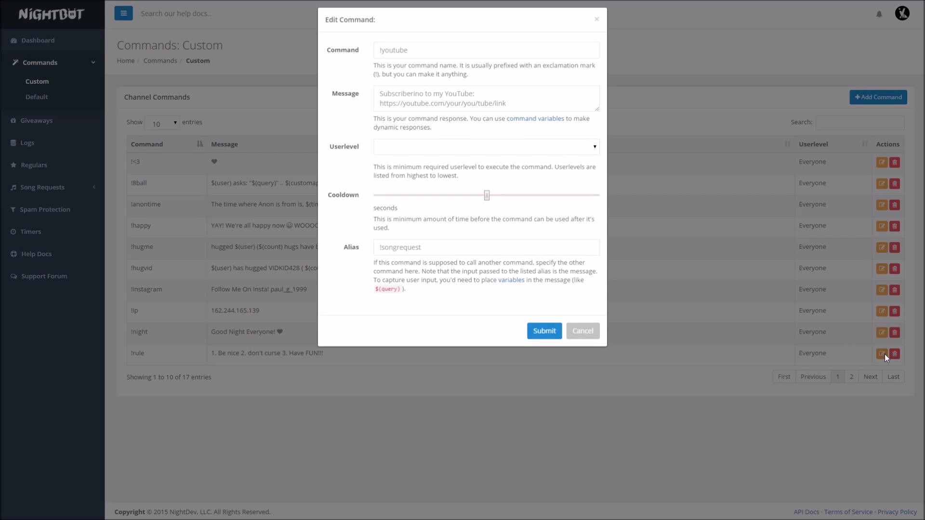
{"action": "left_click", "coordinate": [384, 57]}
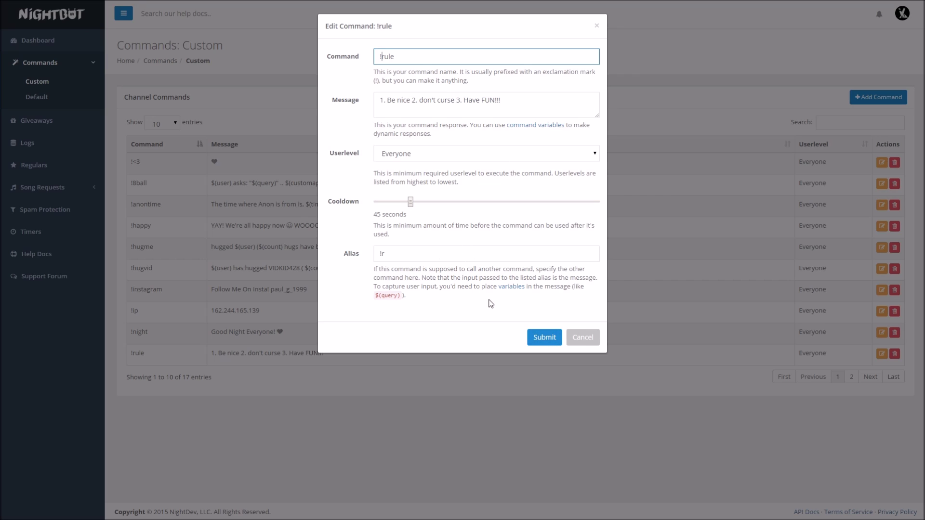
- Submit the unchanged !rule edit form to return to the 17-entry list
{"action": "left_click", "coordinate": [551, 339]}
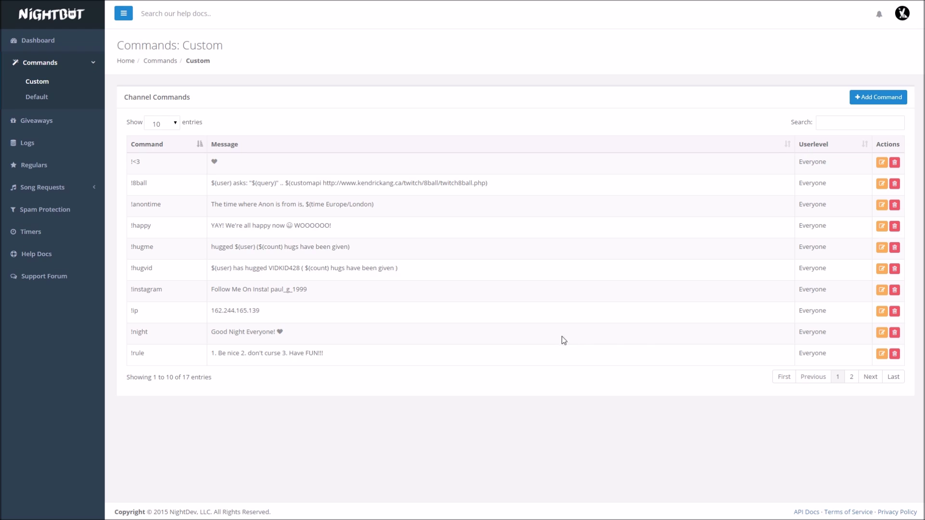